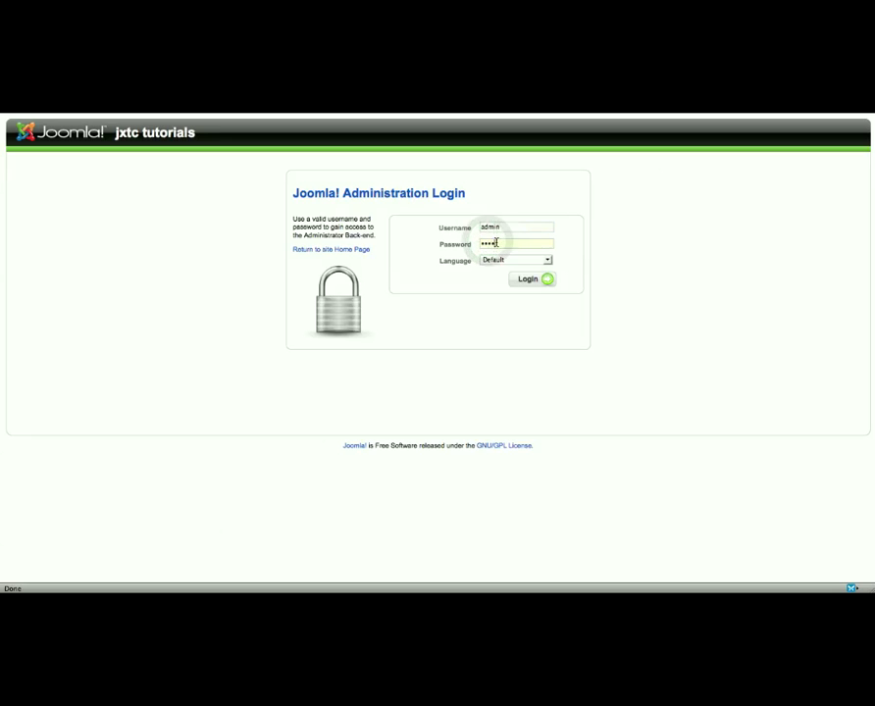
- Log in to the site administration and open Community Builder's plugin management
key("Return")
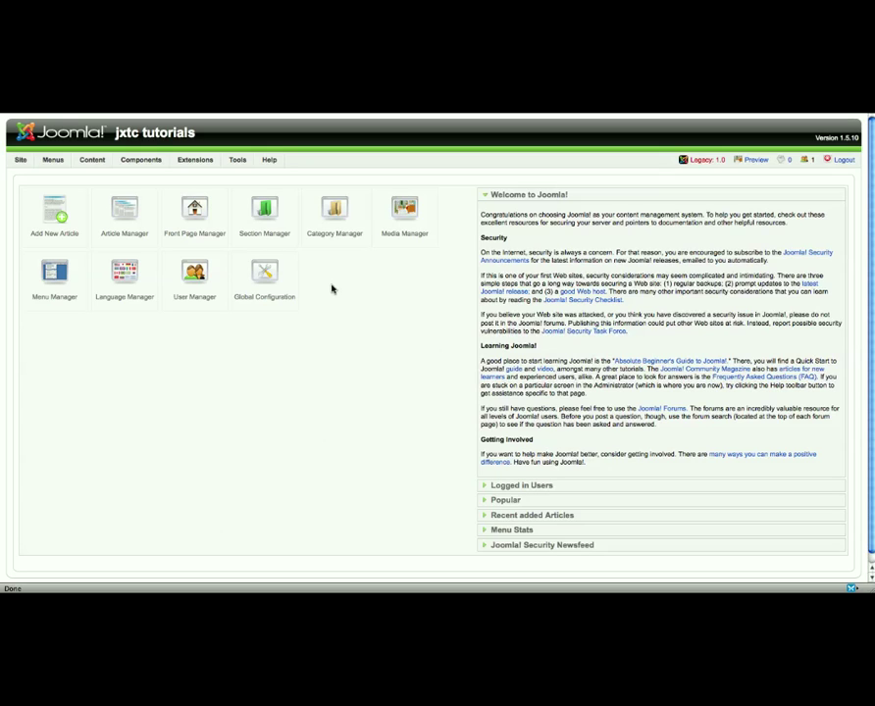
mouse_move(153, 162)
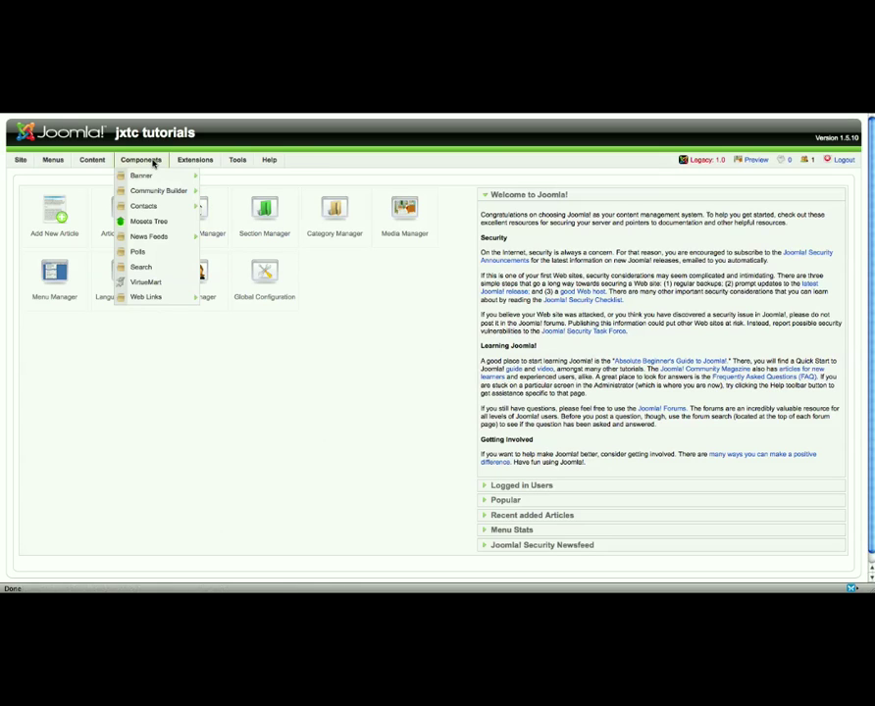
mouse_move(156, 192)
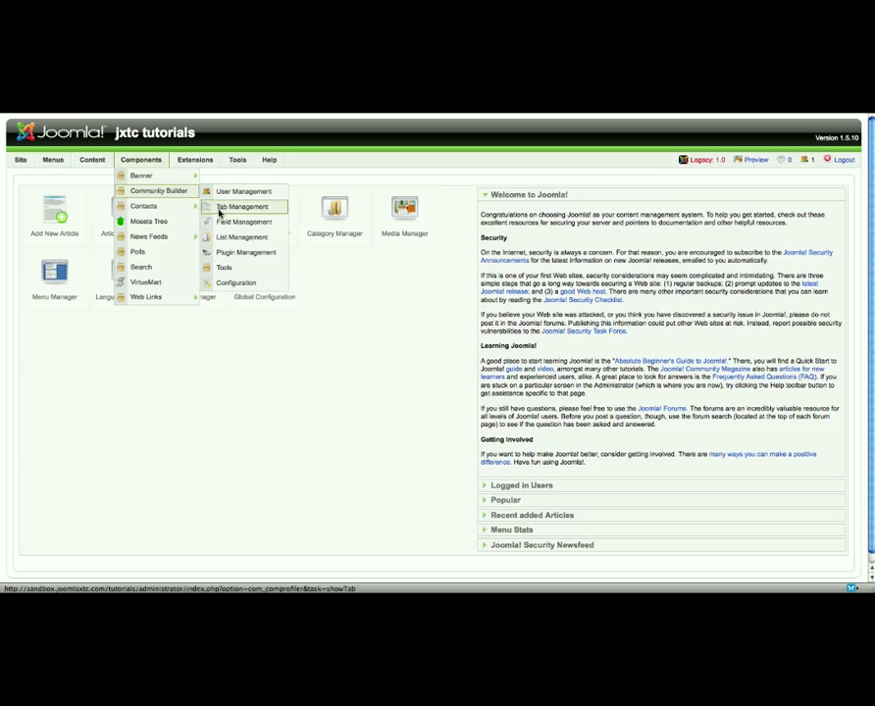
left_click(221, 253)
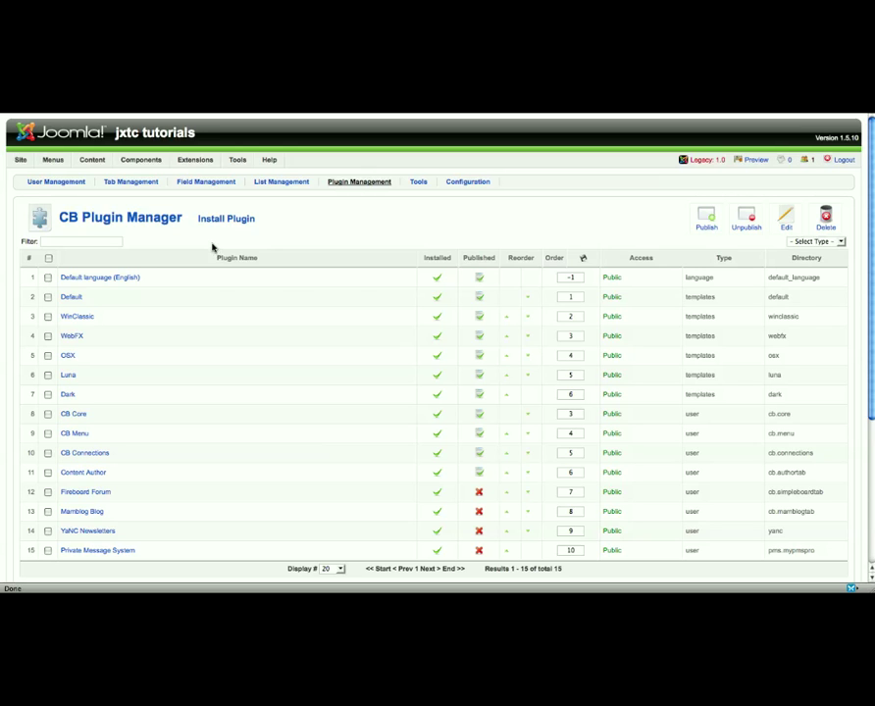
- Upload and install the plugin package cbplugin_jxtc_vmbuys.zip from the vmcbsuite folder, and return to the plugin list
scroll(212, 247, "down", 5)
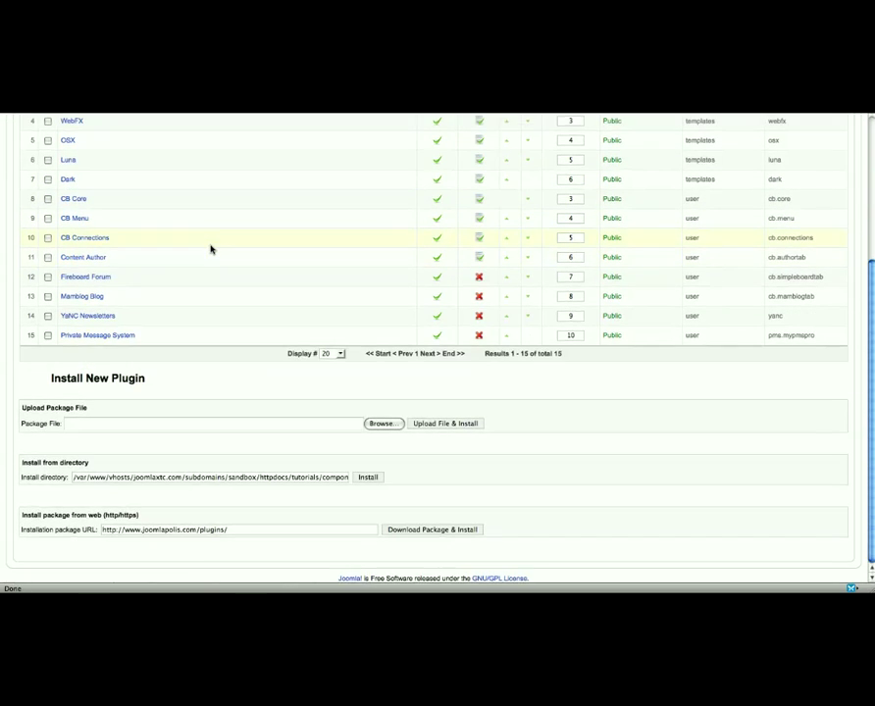
left_click(389, 424)
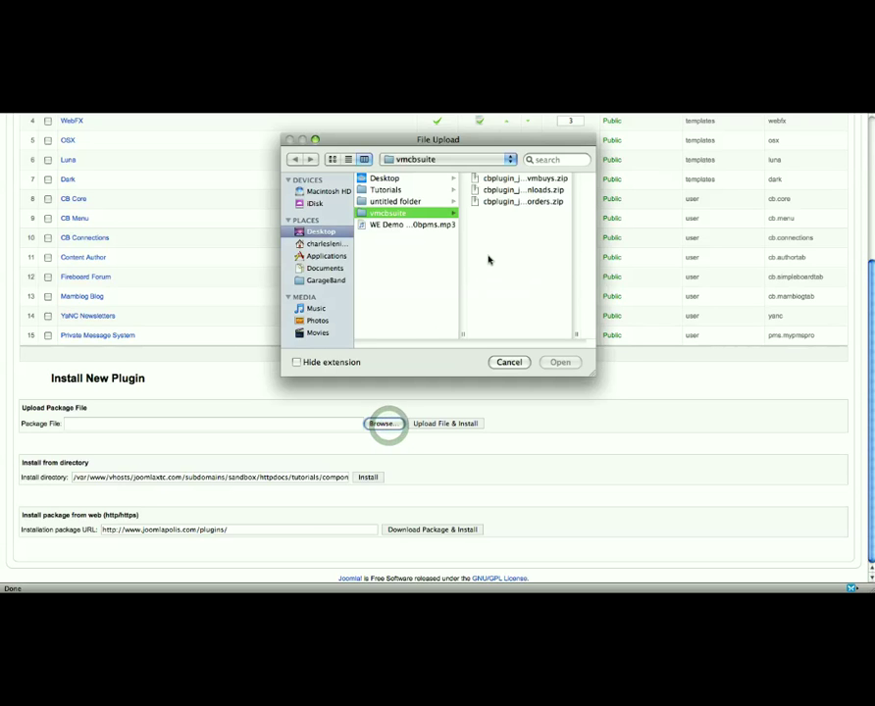
double_click(509, 179)
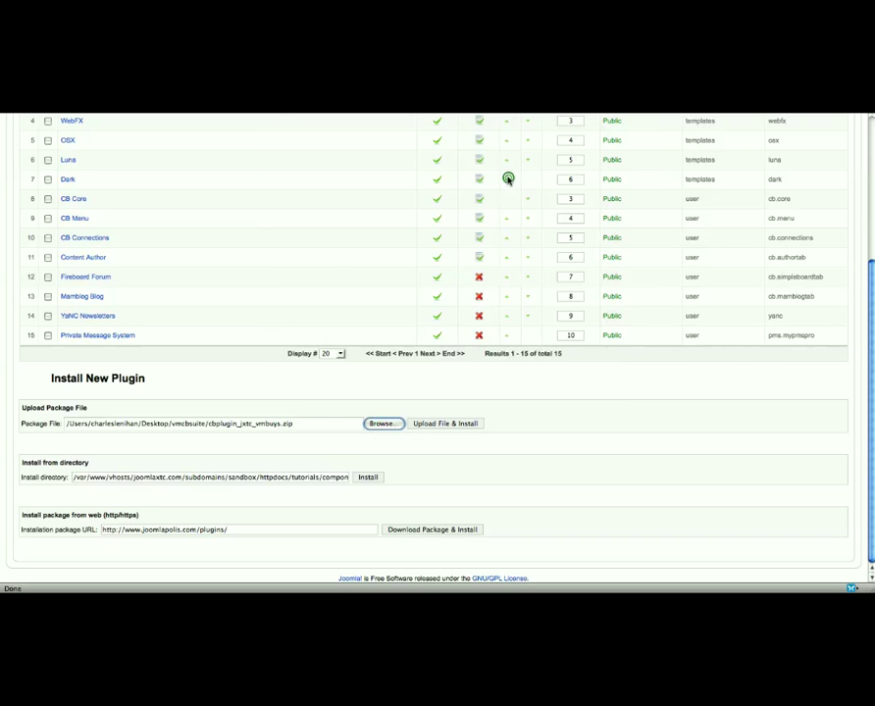
left_click(440, 424)
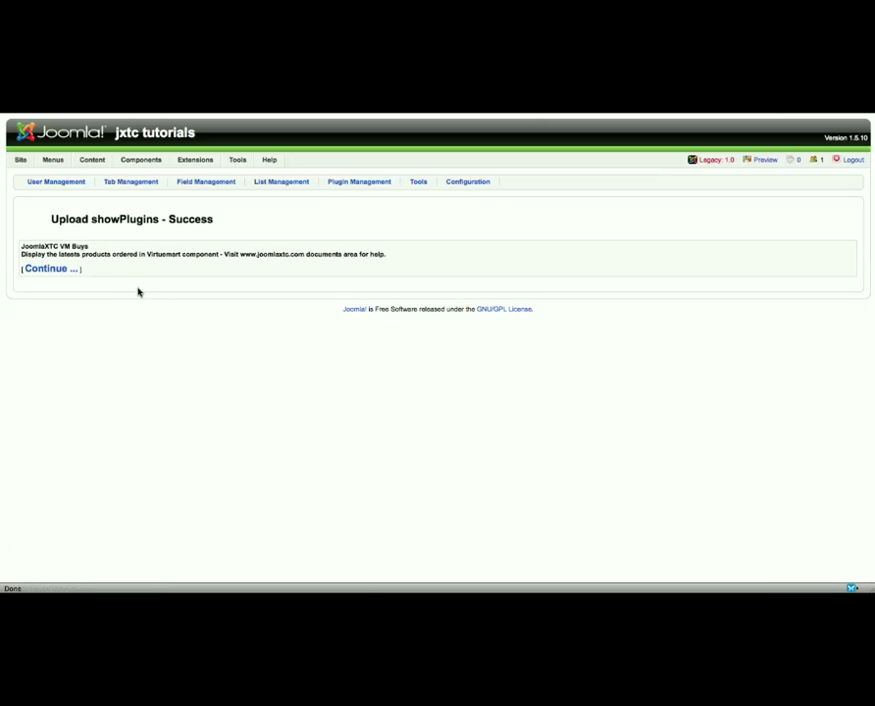
left_click(50, 270)
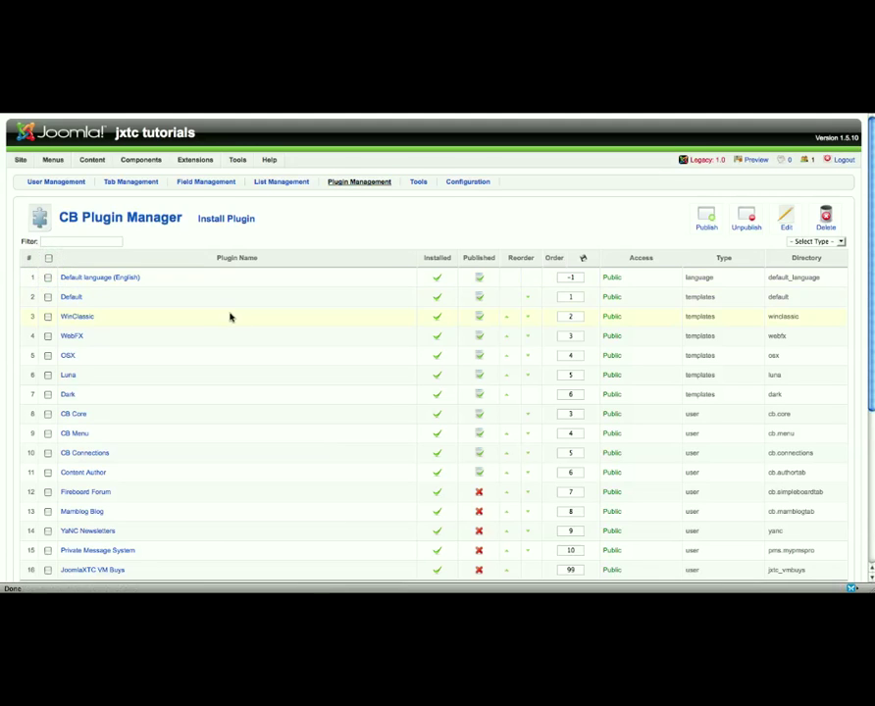
- Upload and install the plugin package cbplugin_jxtc_vmdownloads.zip from the vmcbsuite folder, and return to the plugin list
scroll(264, 318, "down", 3)
scroll(306, 322, "down", 3)
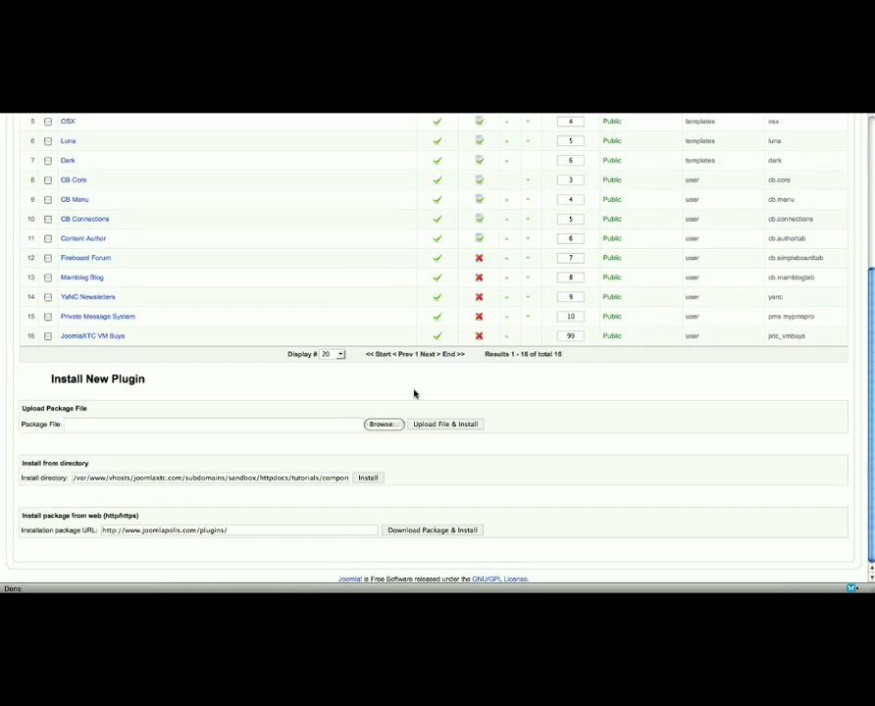
left_click(387, 424)
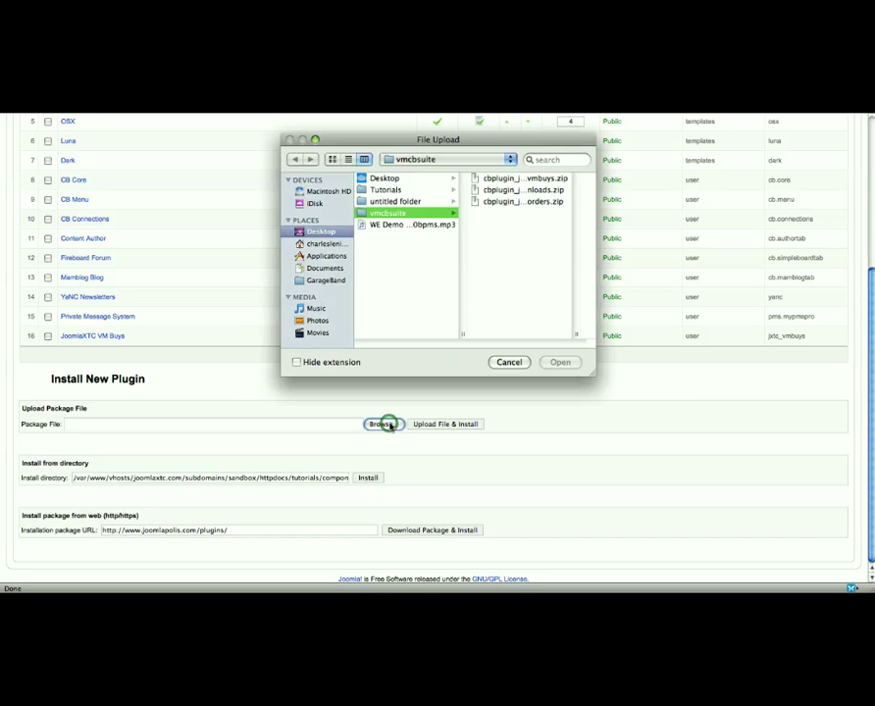
left_click(531, 190)
double_click(530, 190)
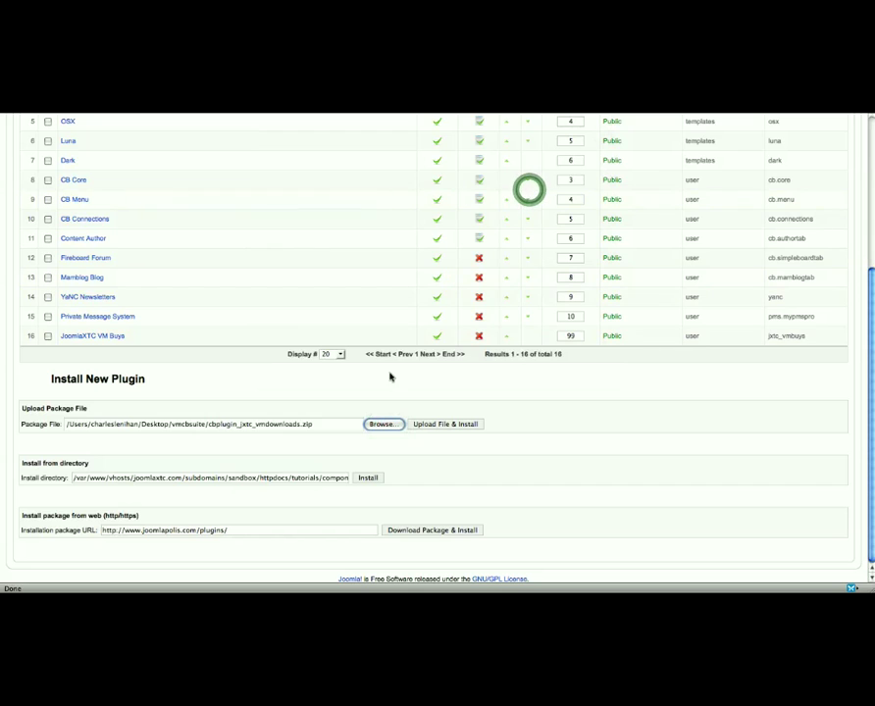
left_click(444, 424)
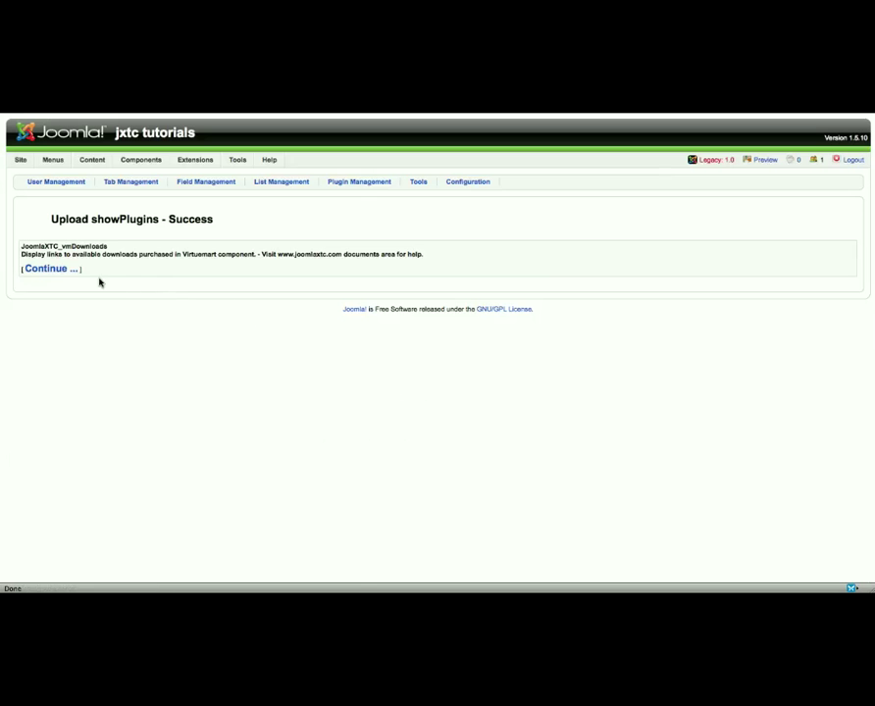
left_click(57, 270)
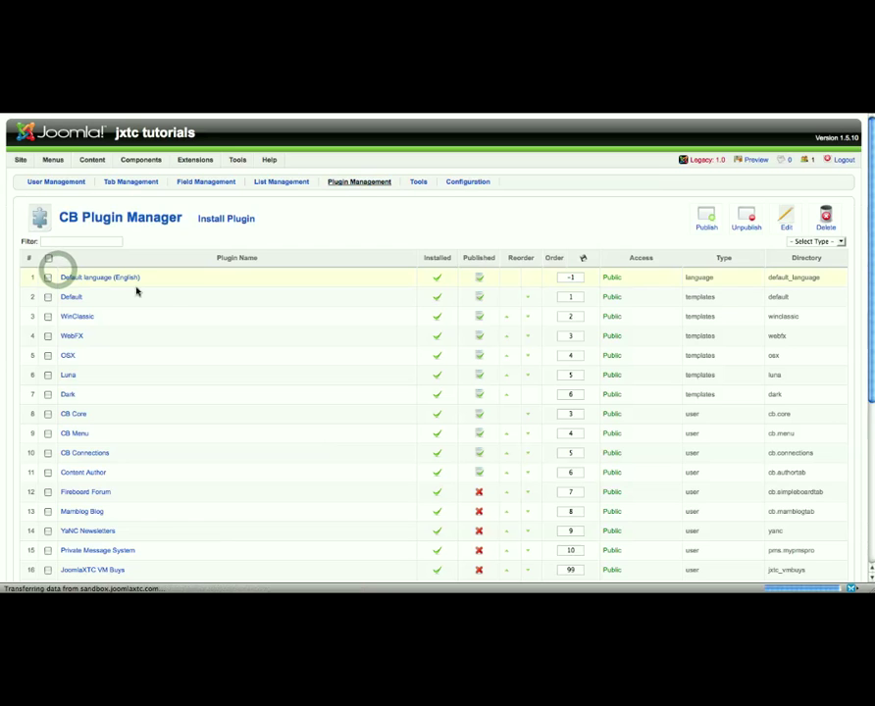
- Upload and install the plugin package cbplugin_jxtc_vmorders.zip from the vmcbsuite folder, and return to the plugin list
scroll(293, 307, "down", 5)
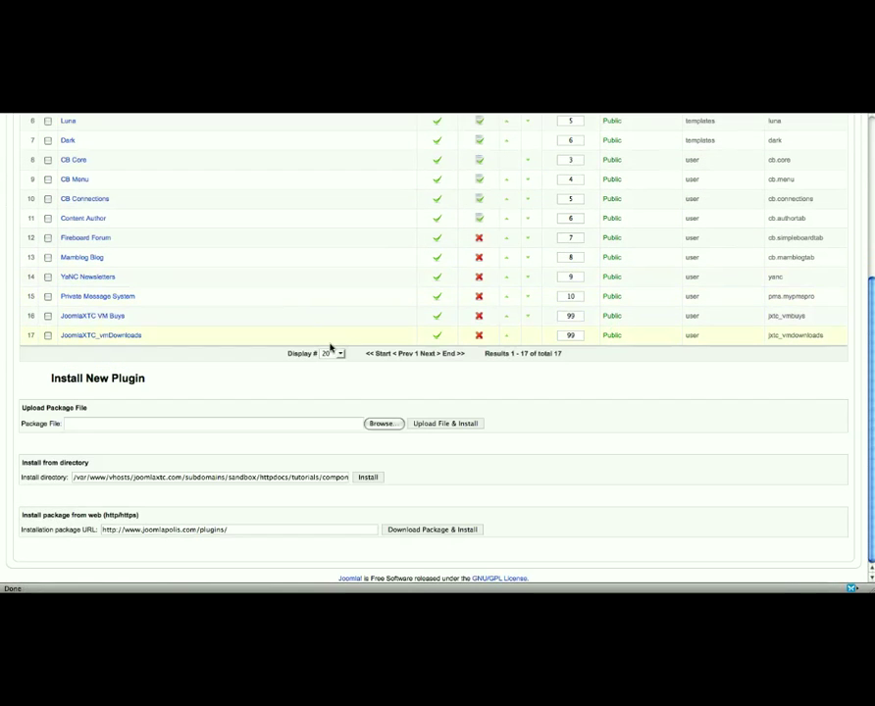
left_click(385, 423)
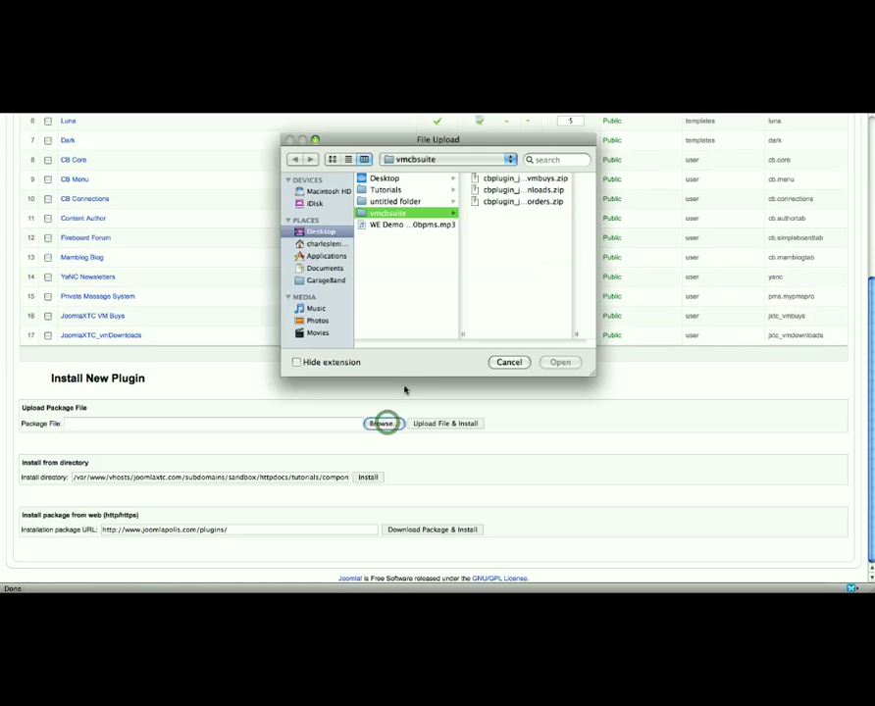
double_click(499, 201)
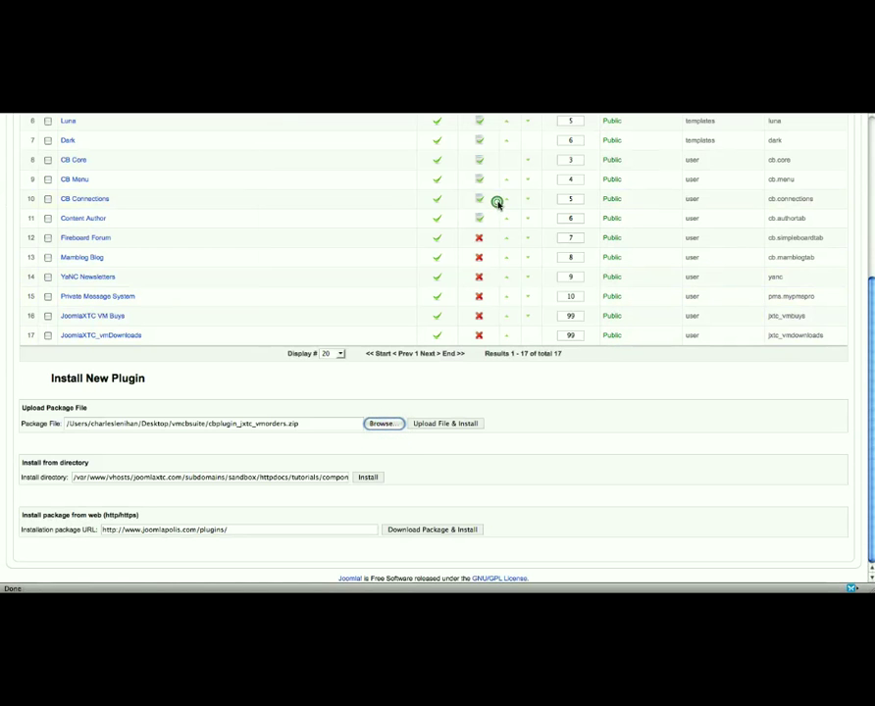
left_click(447, 428)
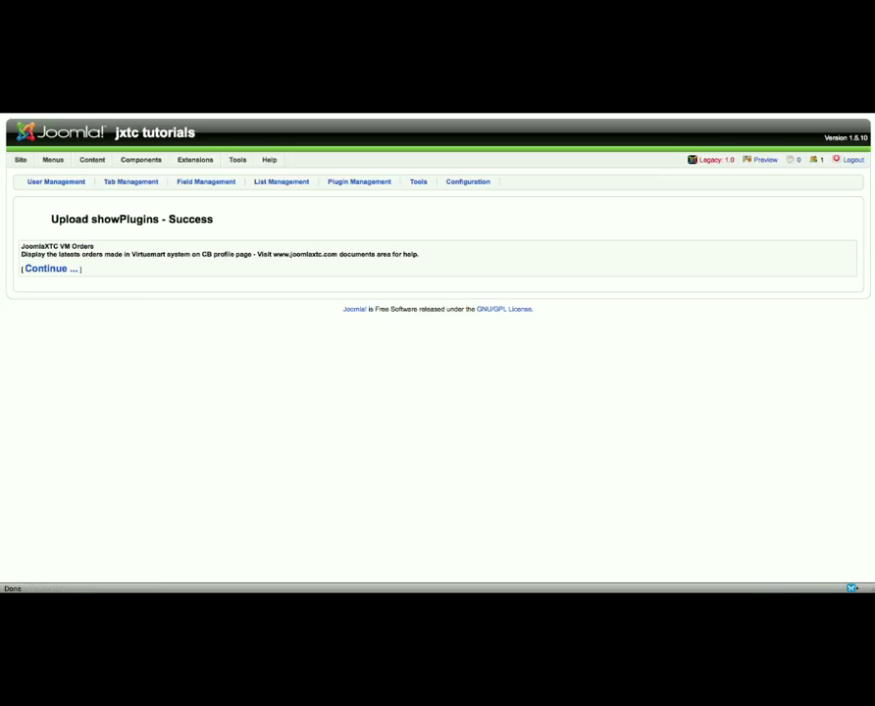
left_click(57, 272)
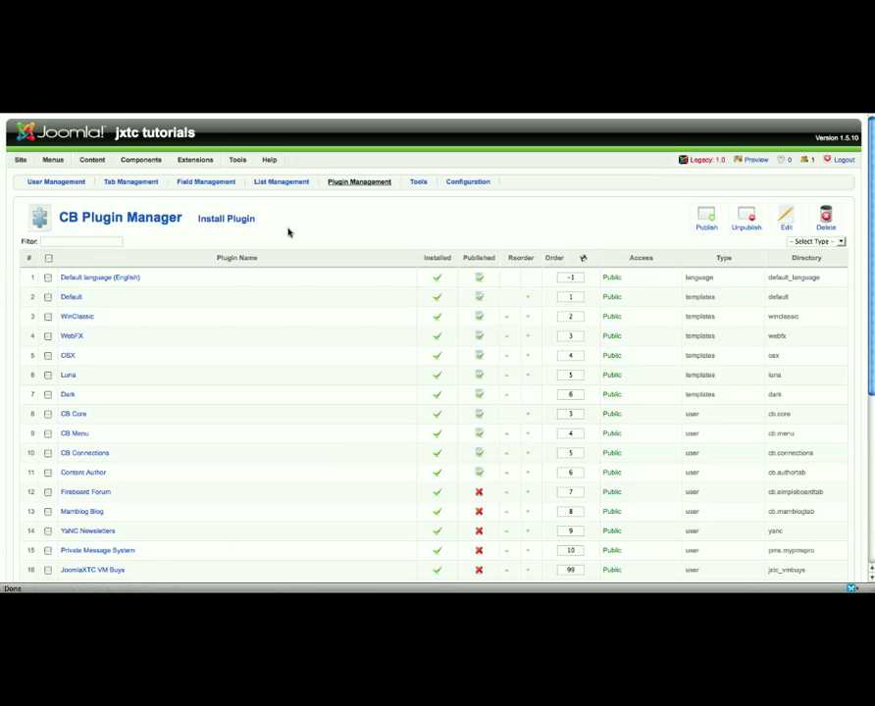
- Publish the JoomlaXTC VM Buys plugin with its location kept at Frontend tab, and save it
scroll(290, 233, "down", 5)
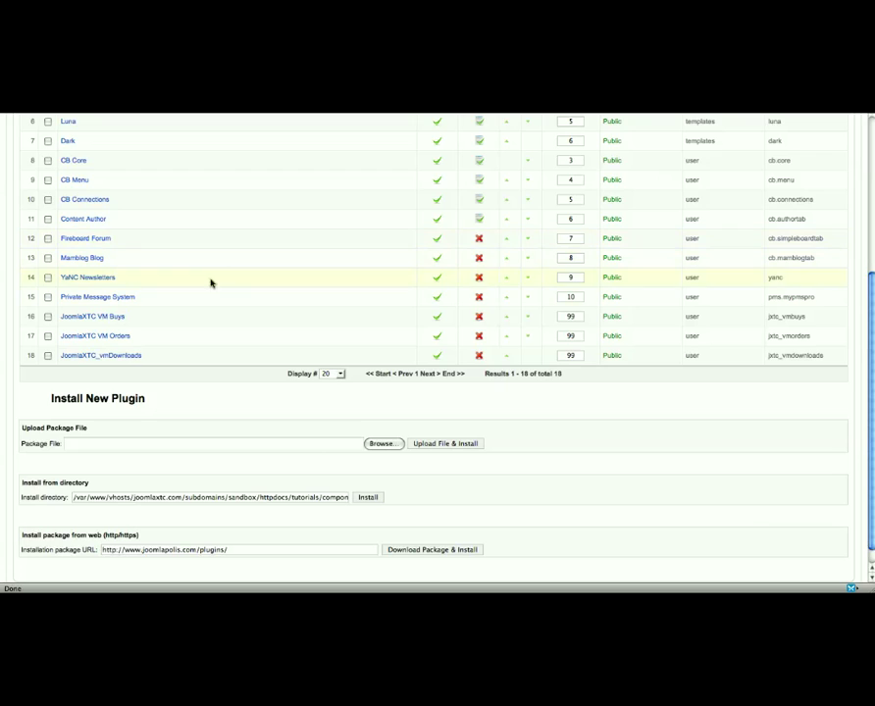
left_click(76, 320)
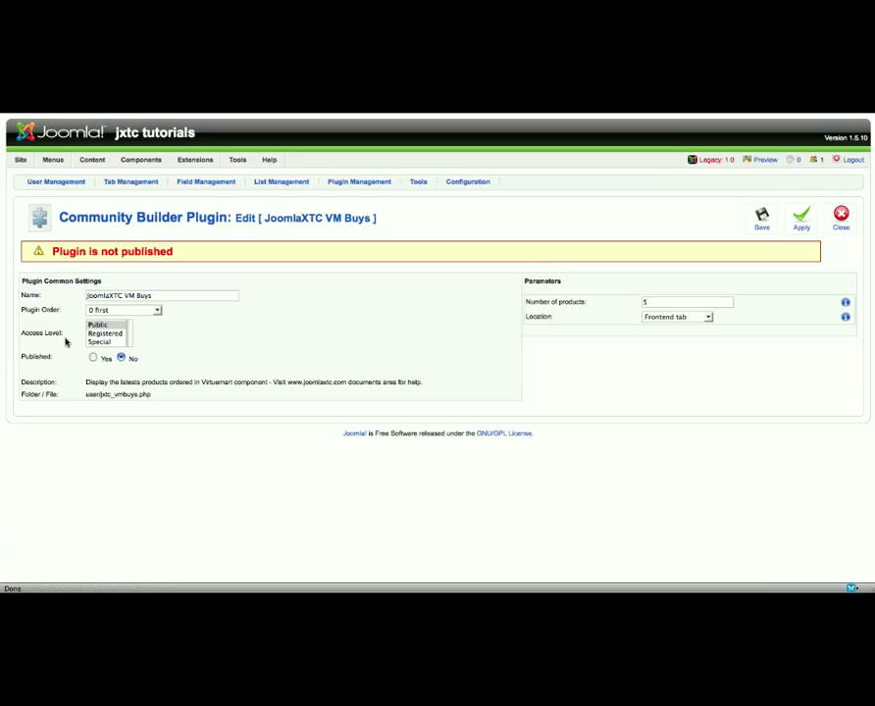
left_click(93, 359)
left_click(708, 317)
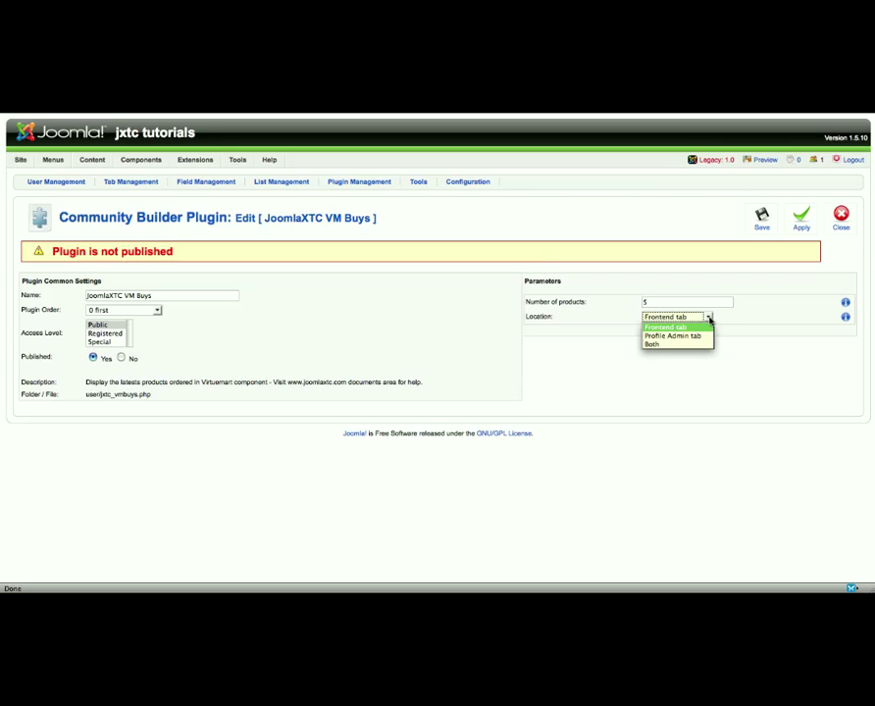
left_click(770, 313)
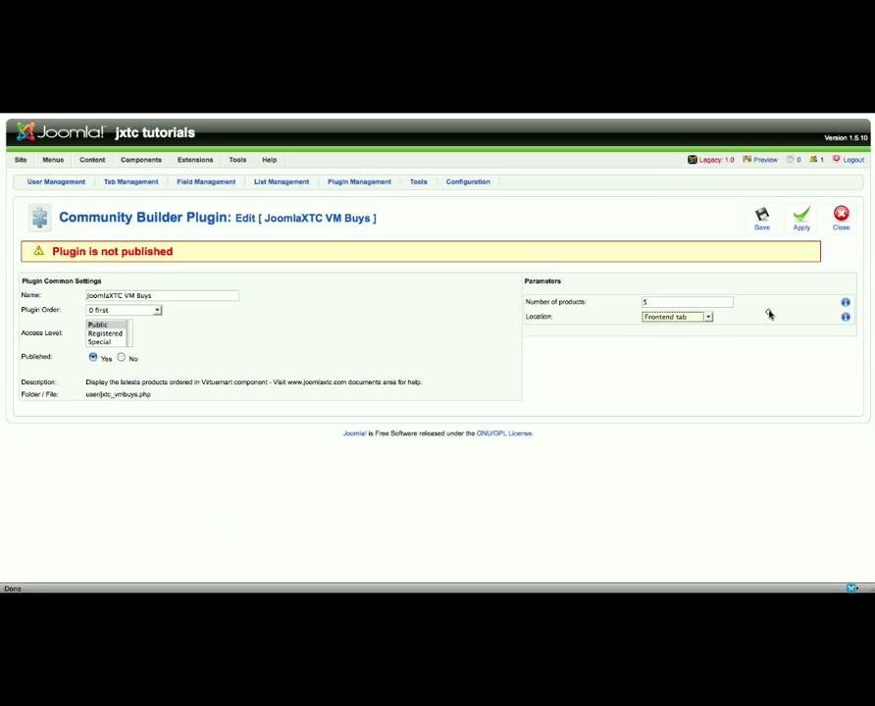
left_click(757, 225)
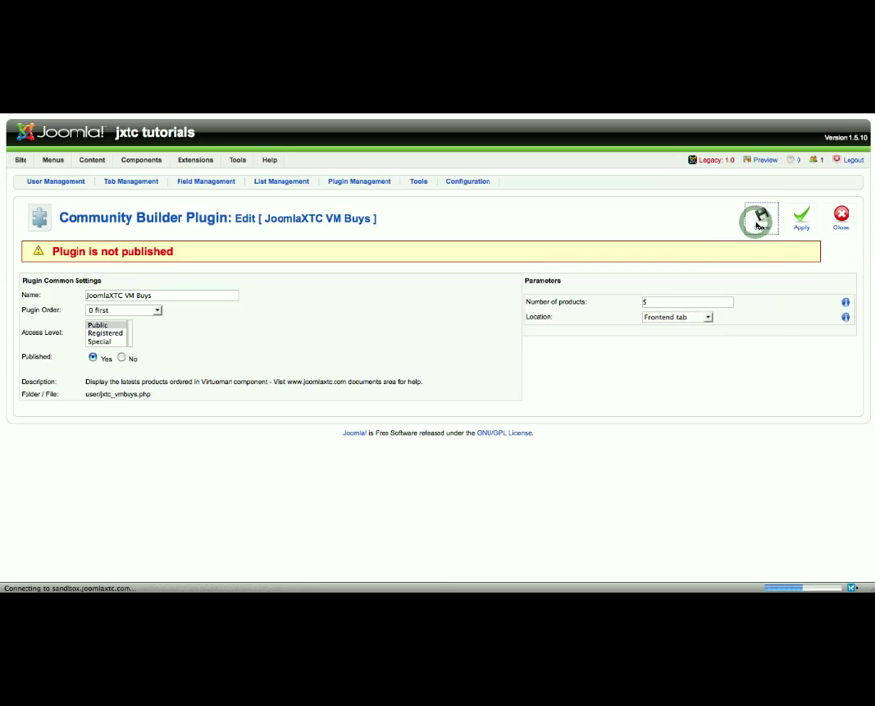
- Publish the JoomlaXTC VM Orders plugin with its location set to Frontend tab, and save it
scroll(307, 274, "down", 5)
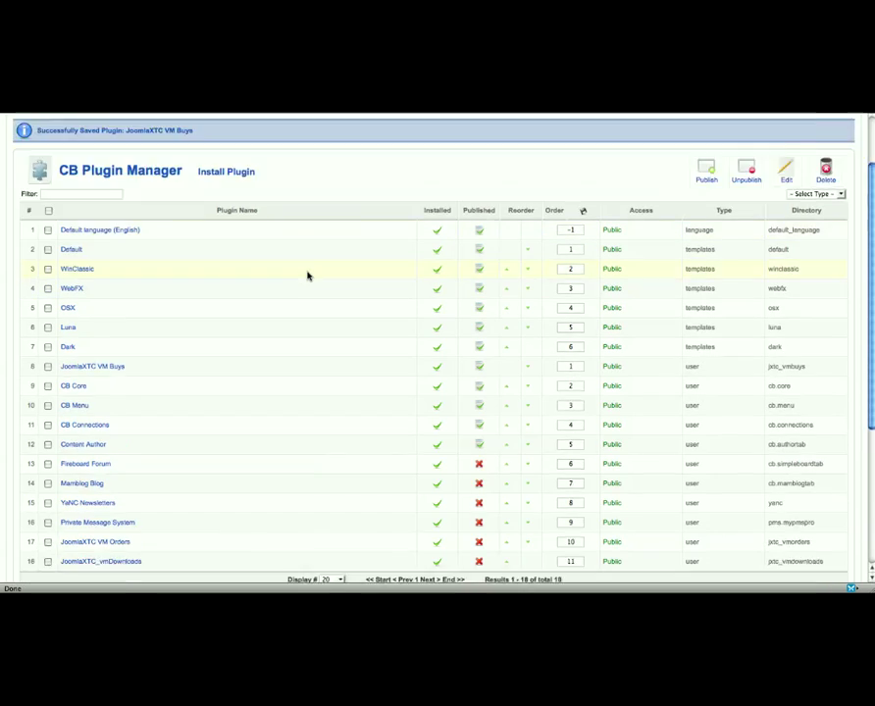
scroll(307, 273, "down", 2)
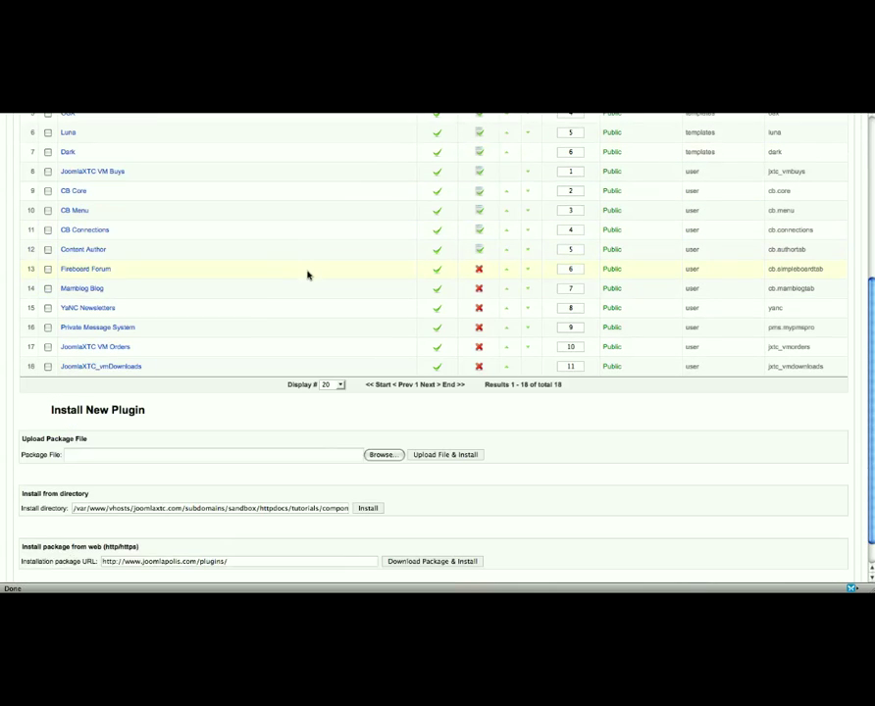
left_click(114, 347)
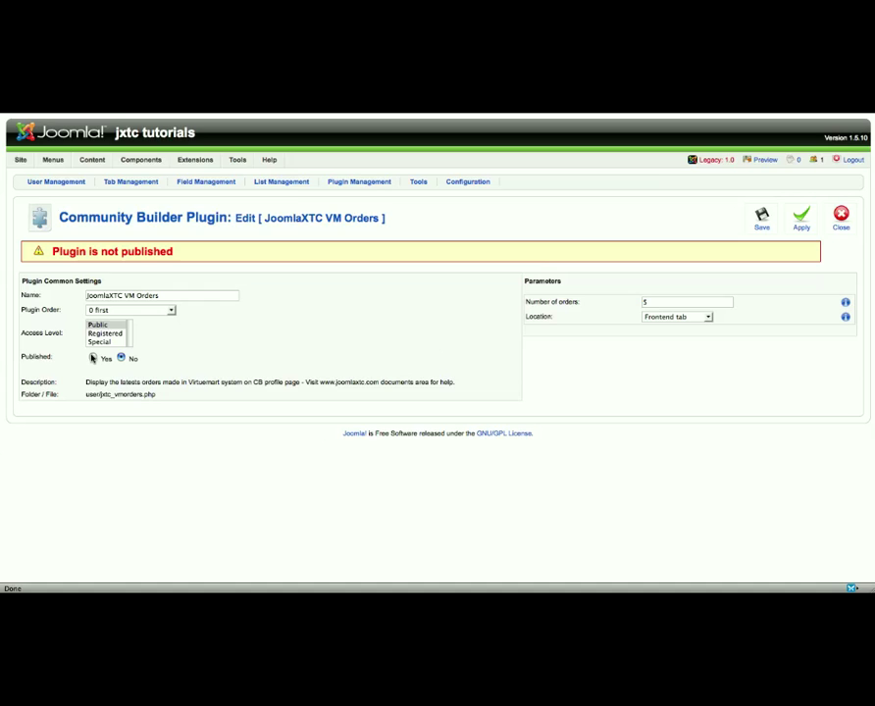
left_click(93, 358)
left_click(706, 318)
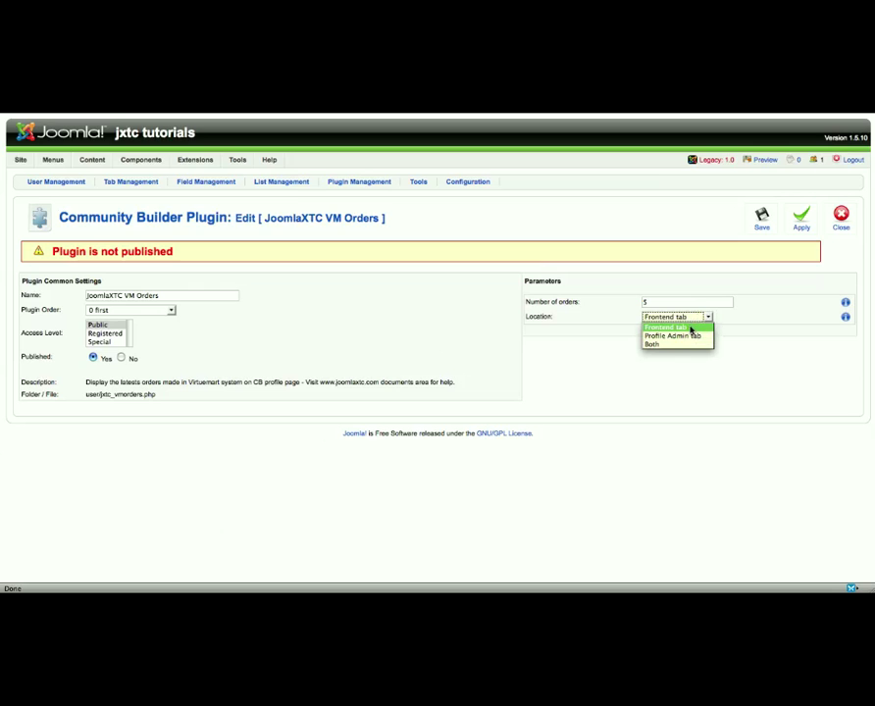
left_click(691, 326)
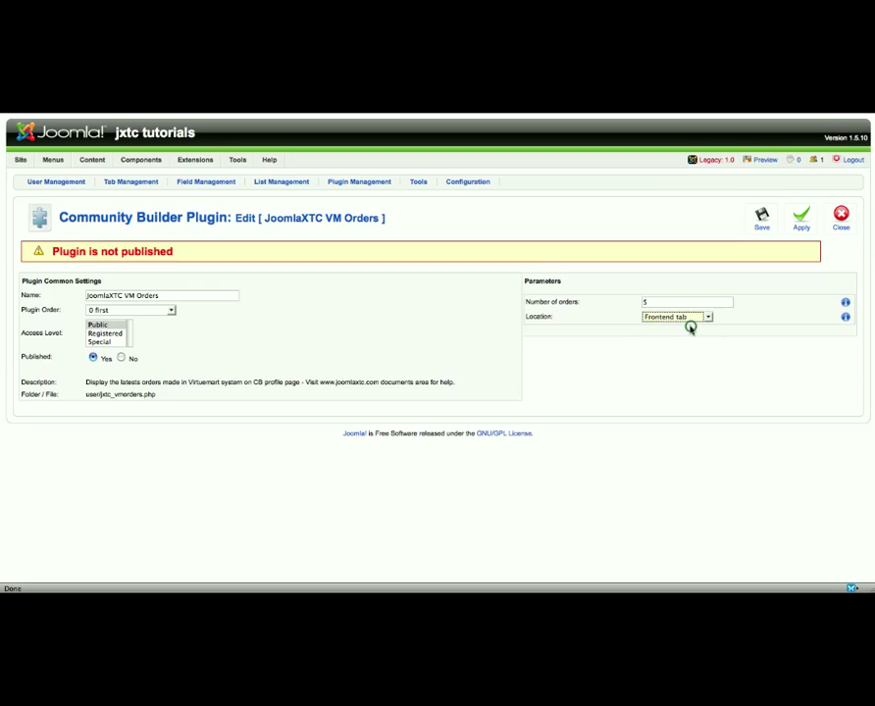
left_click(762, 215)
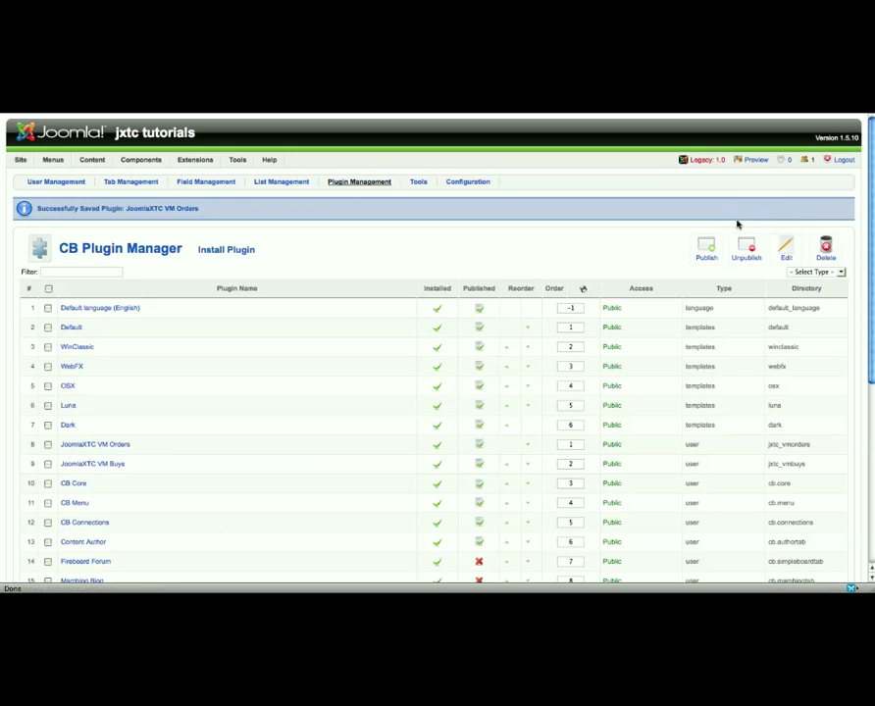
- Set the JoomlaXTC_vmDownloads plugin to published and copy the example download link <a href="{download_url}">{product_name}</a> from its instructions into Template HTML
scroll(329, 435, "down", 4)
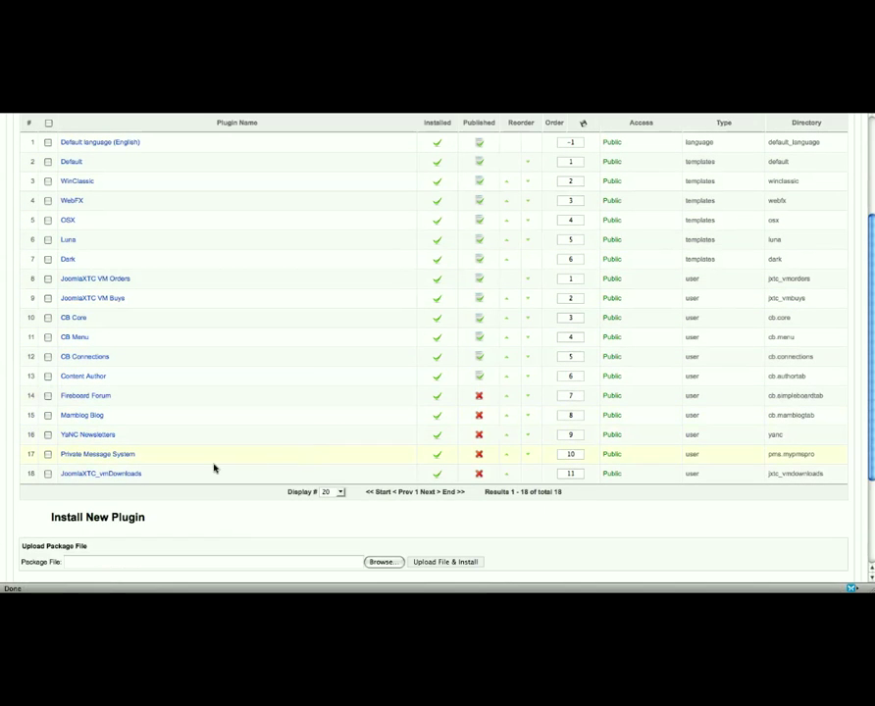
left_click(124, 476)
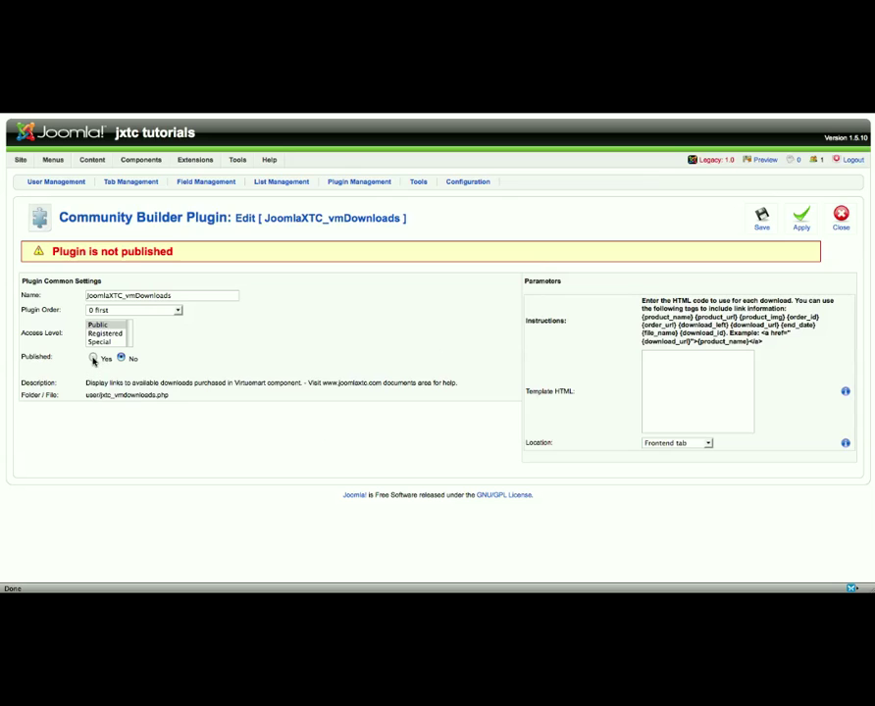
left_click(94, 358)
left_click_drag(761, 334, 799, 348)
key("super+c")
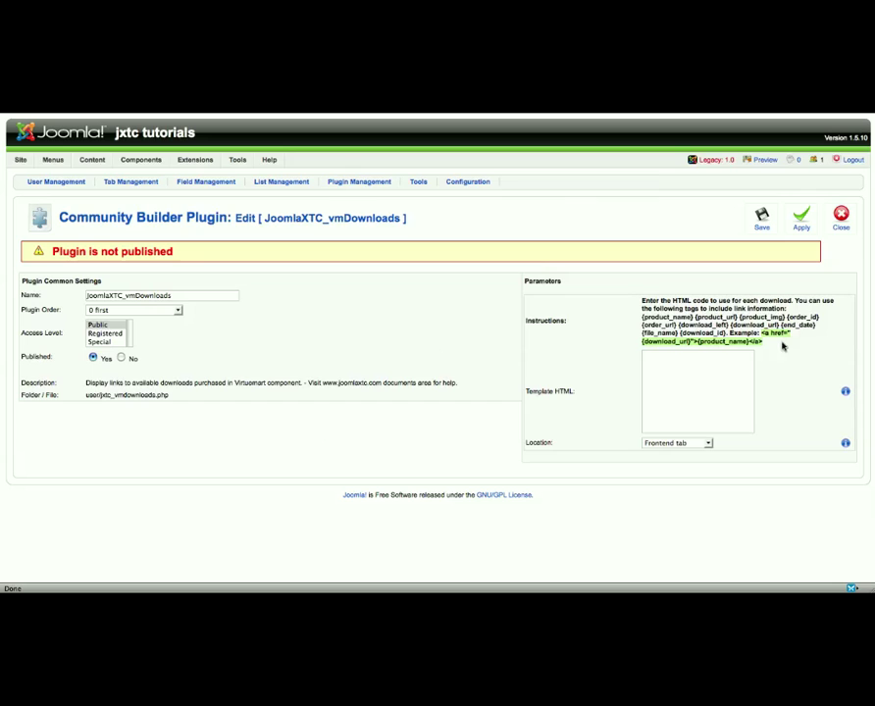
left_click(662, 368)
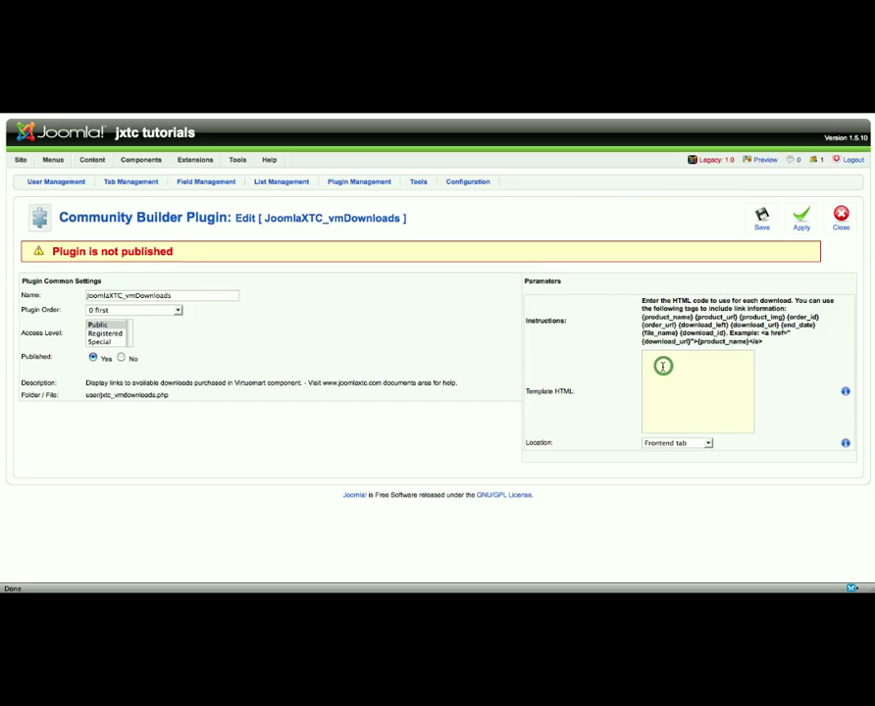
key("super+v")
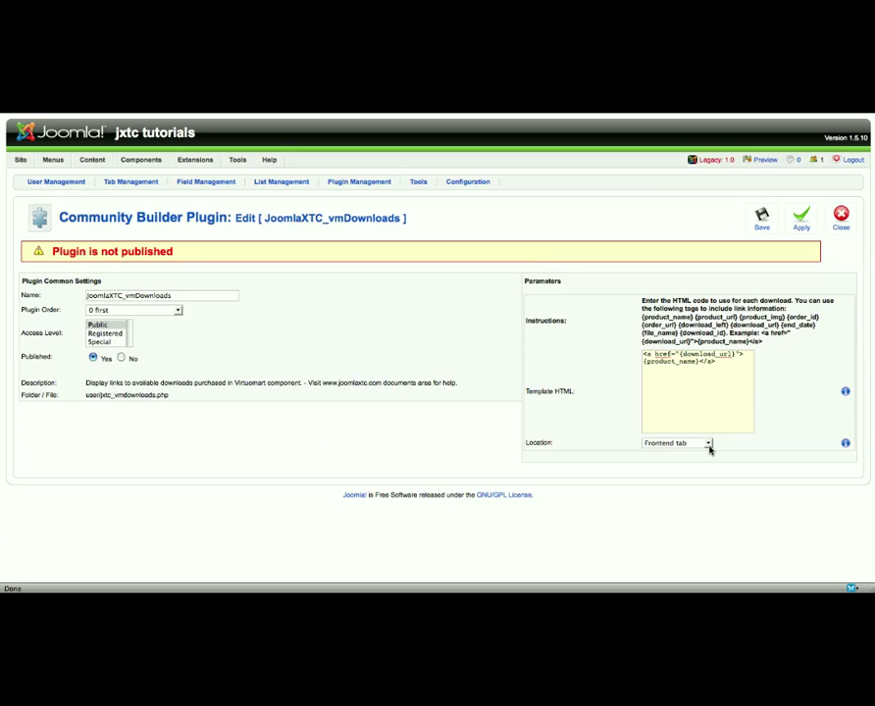
- Save the JoomlaXTC_vmDownloads plugin with its location kept at Frontend tab, and open the Community Builder tab list
left_click(761, 220)
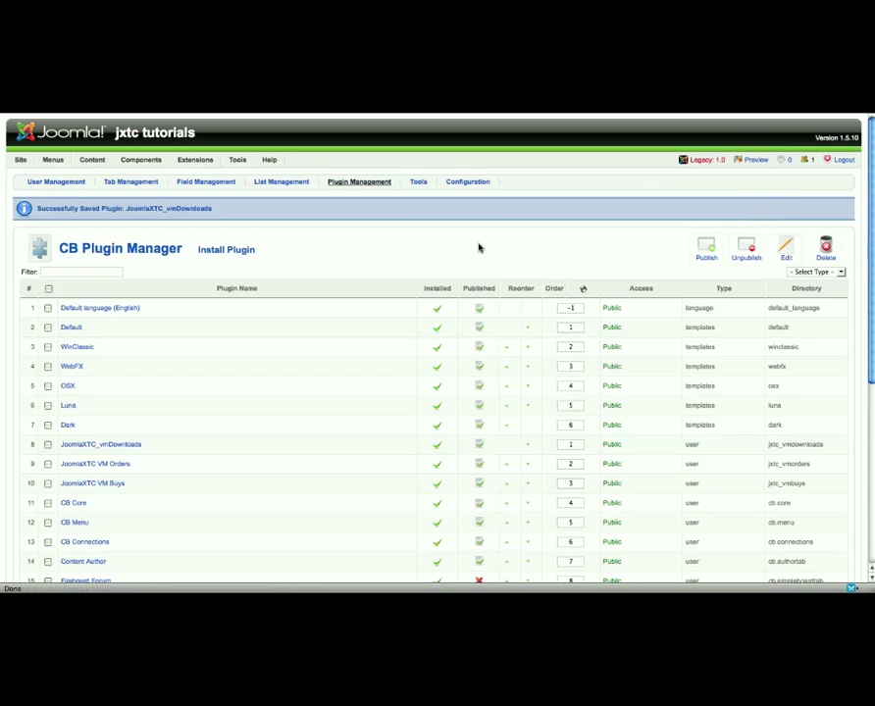
left_click(142, 185)
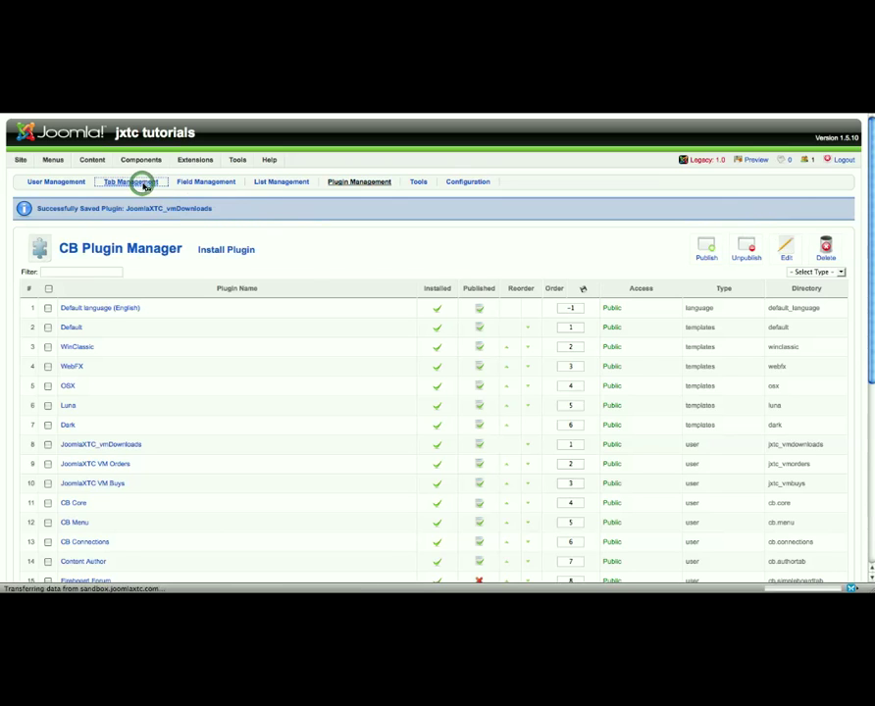
scroll(249, 251, "down", 3)
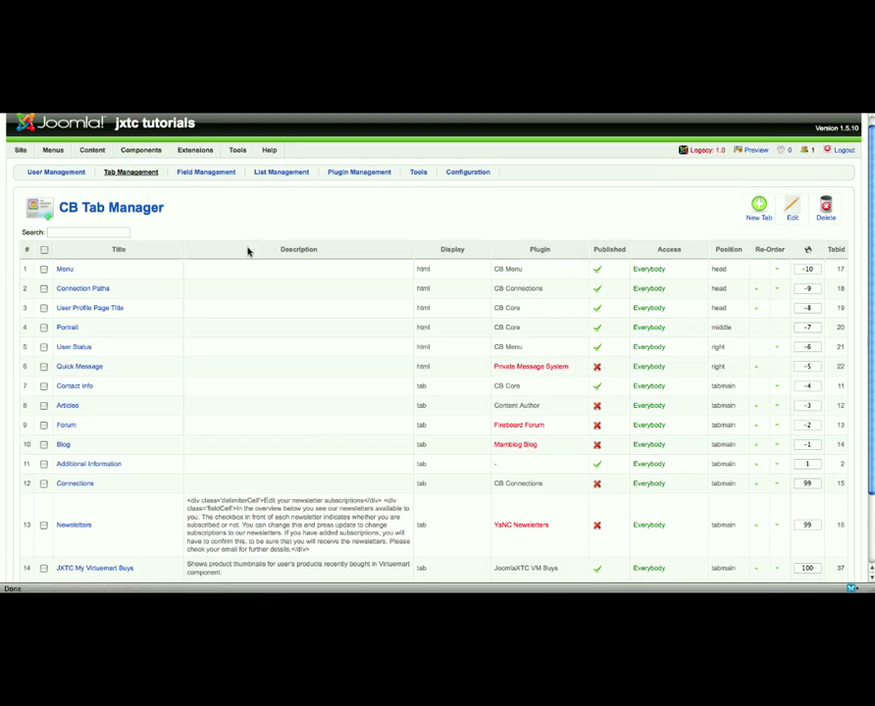
scroll(250, 254, "down", 1)
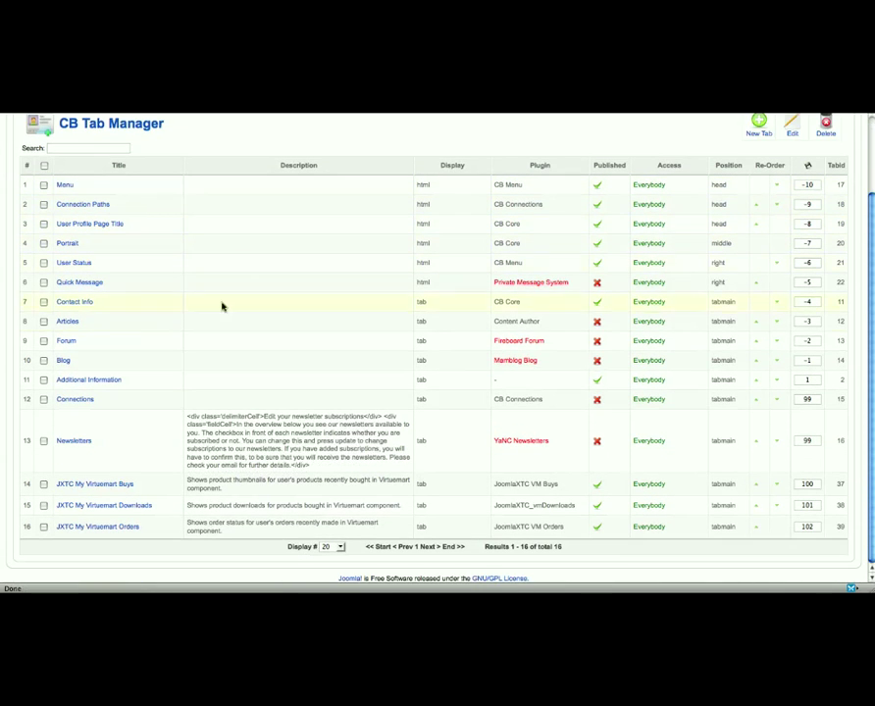
- Open the JXTC My Virtuemart Buys tab, review its publishing, position and access settings, and save it
left_click(109, 486)
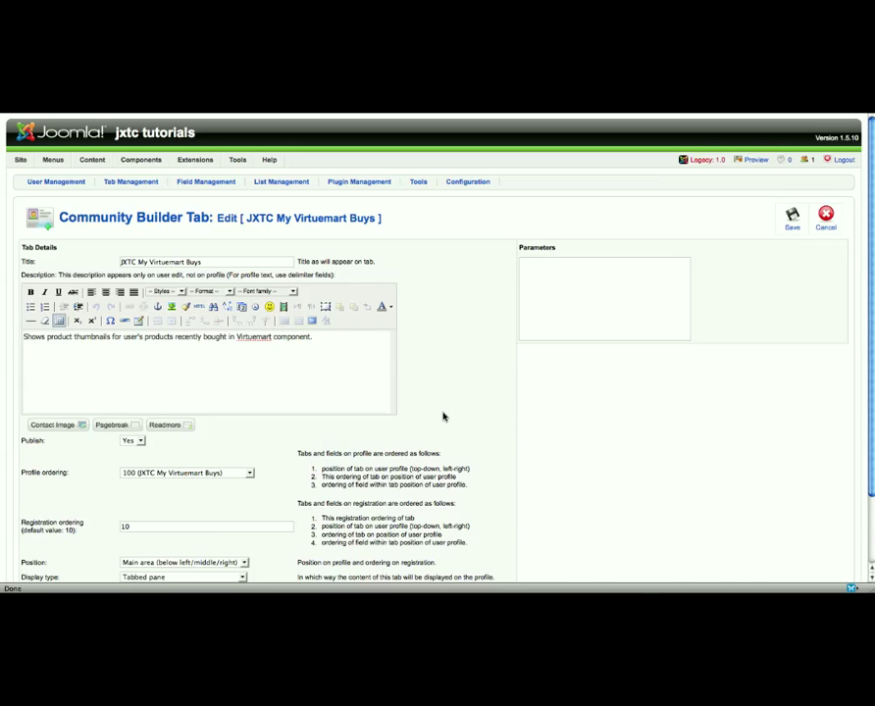
scroll(447, 419, "down", 2)
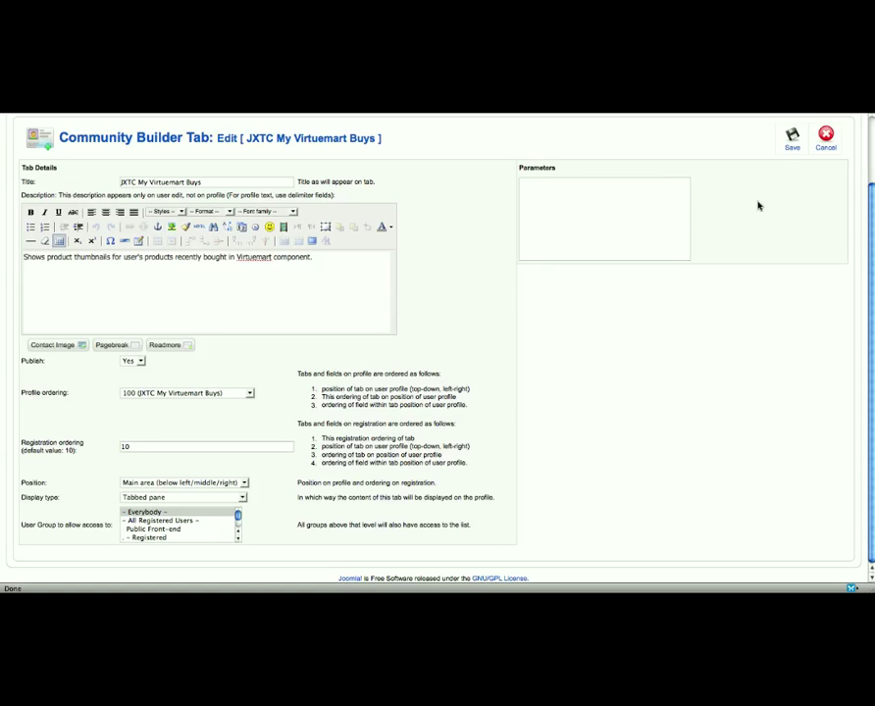
left_click(790, 144)
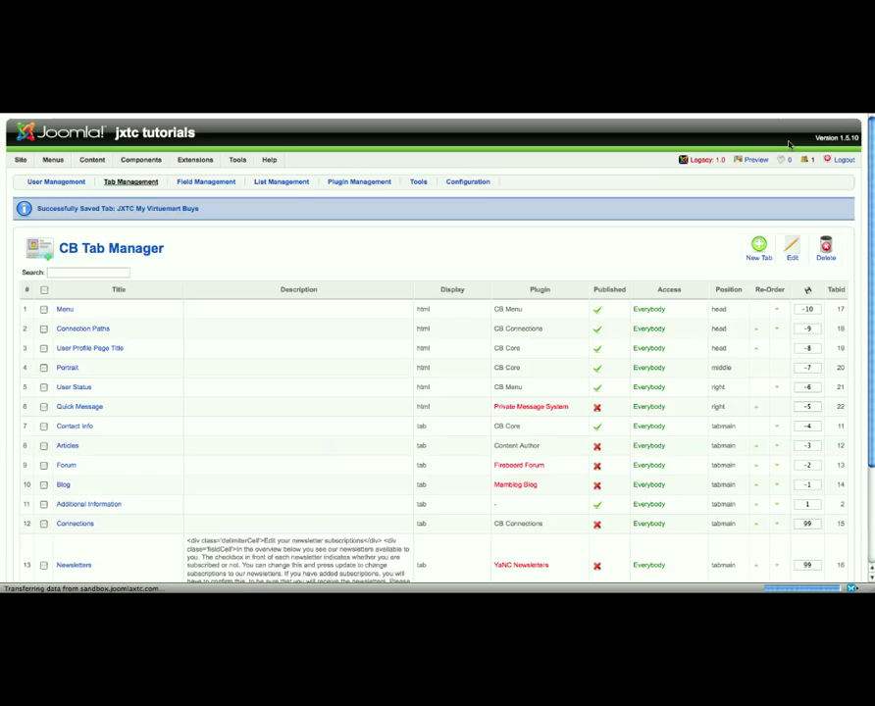
- Open the JXTC My Virtuemart Downloads tab, check its publishing, ordering, position and access settings, and save it
scroll(253, 324, "down", 3)
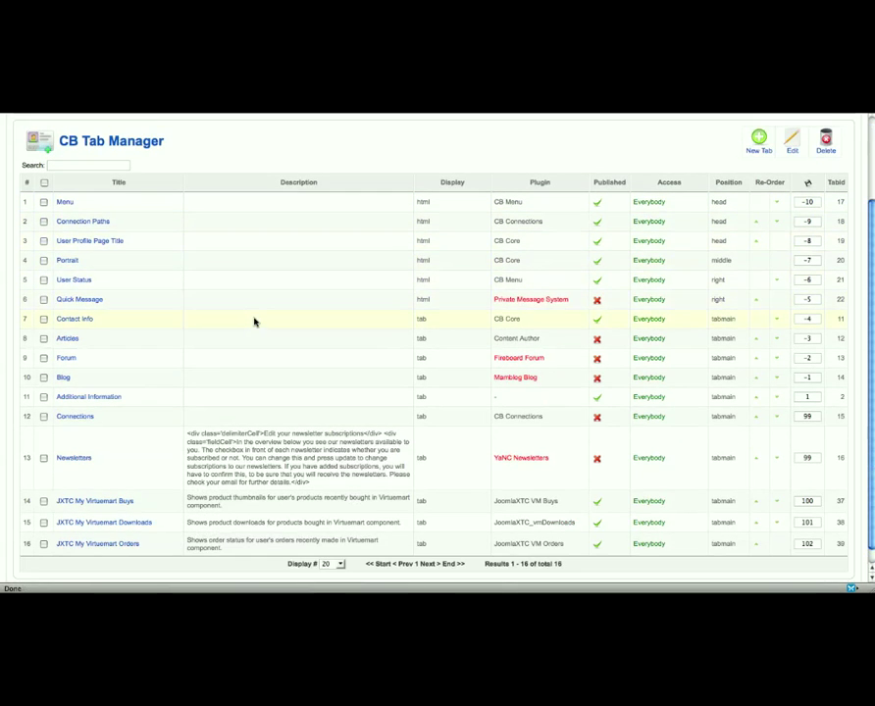
left_click(105, 506)
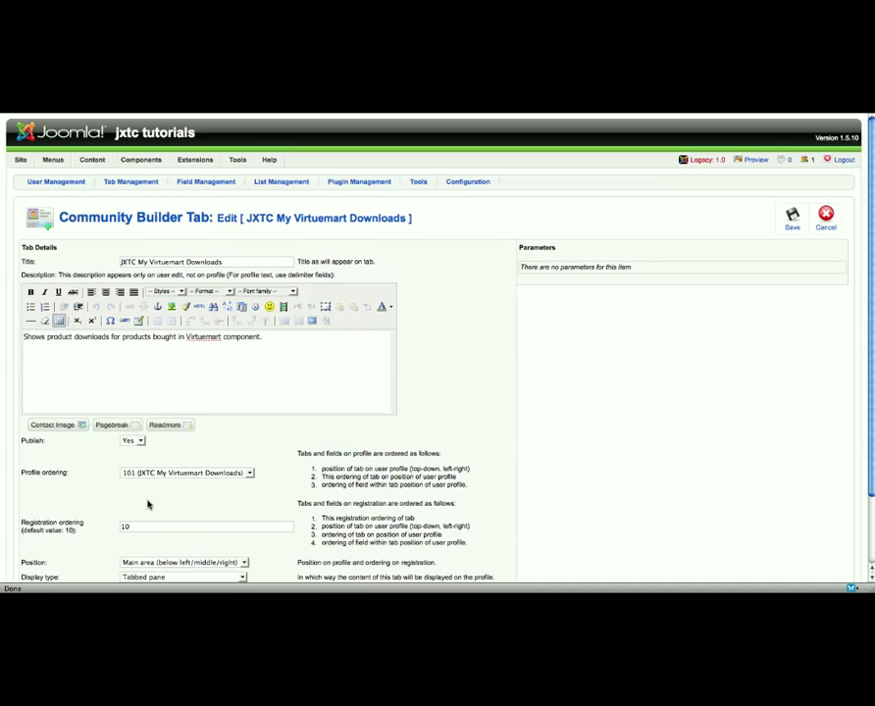
scroll(108, 479, "down", 3)
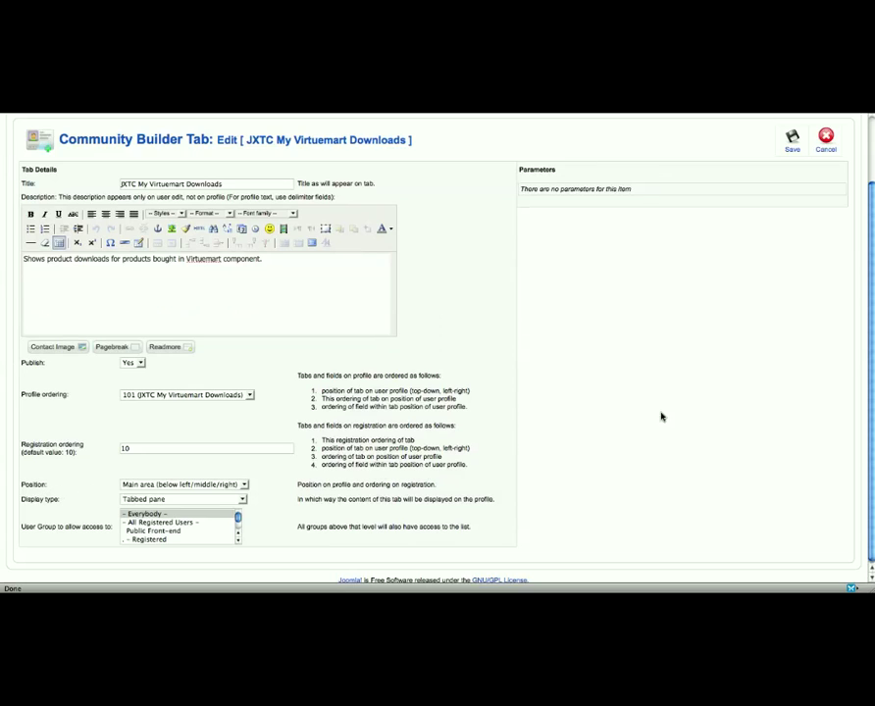
left_click(794, 142)
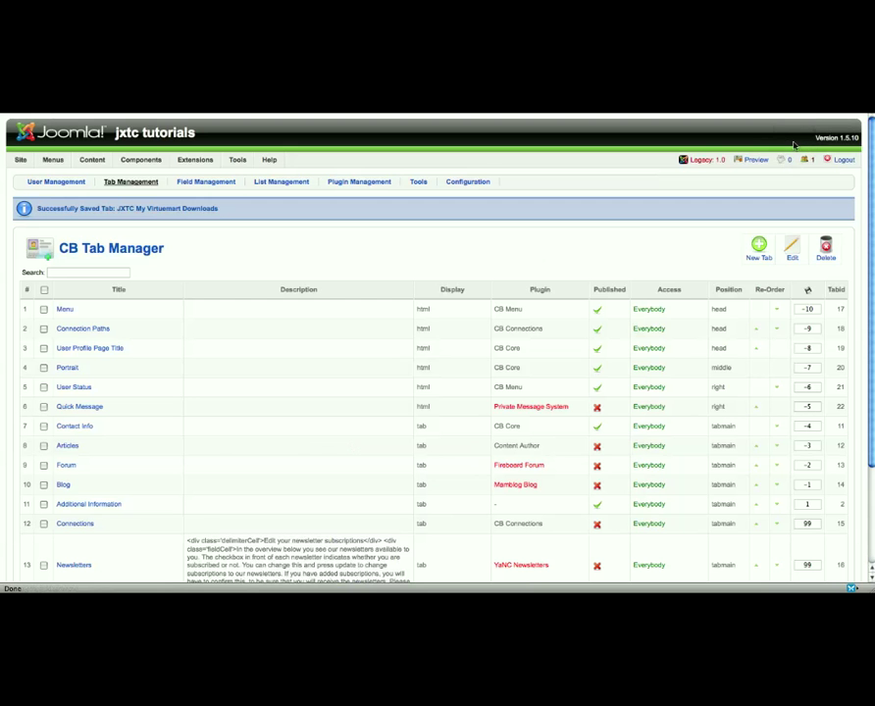
- Review the JXTC My Virtuemart Orders tab's publishing, position, display and access settings, save it, and check the three JXTC tabs in the list
scroll(271, 360, "down", 2)
scroll(271, 361, "down", 2)
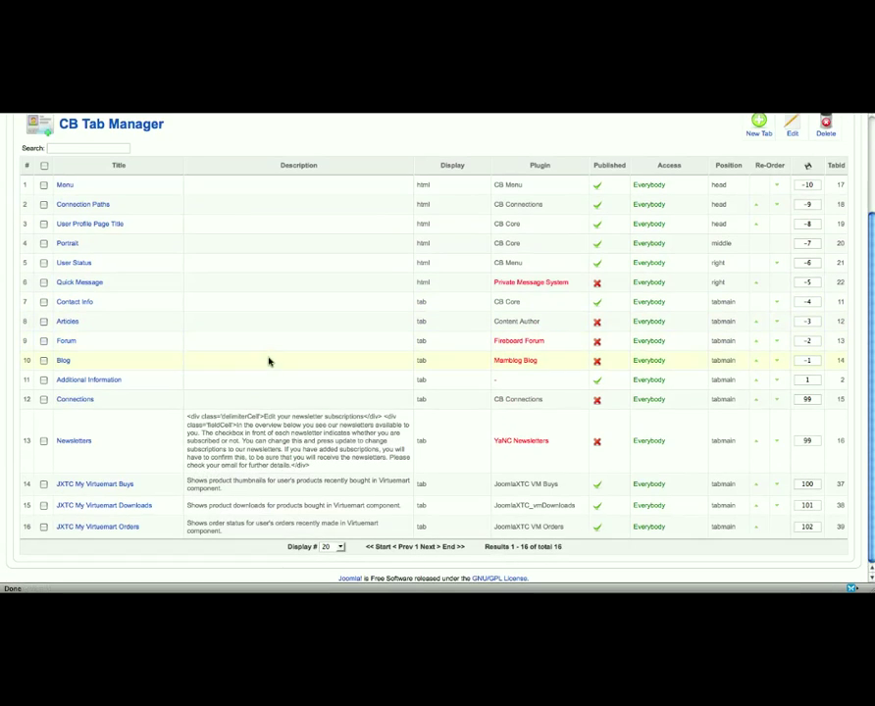
left_click(99, 528)
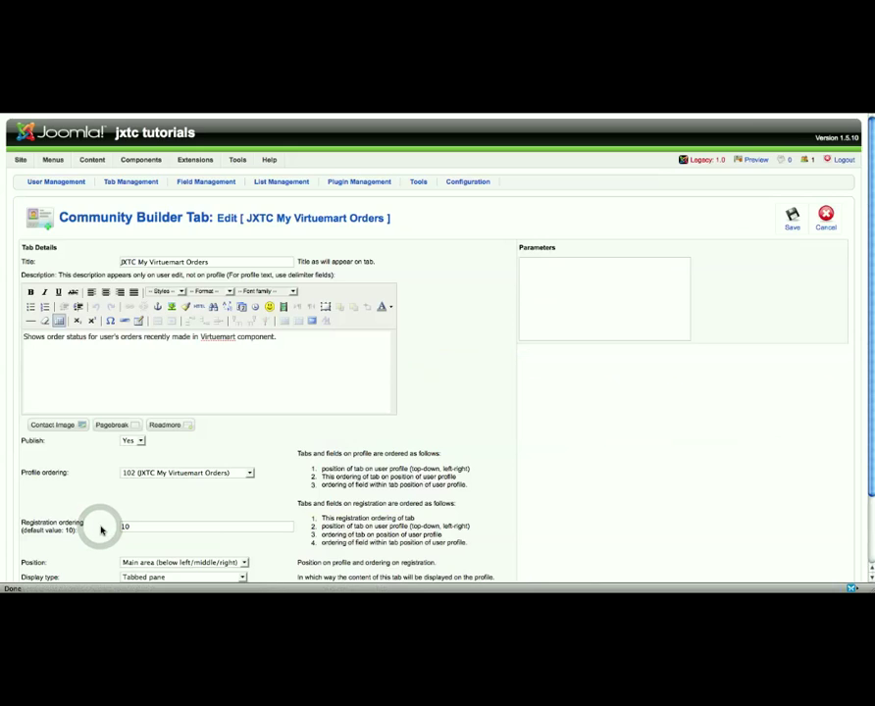
scroll(100, 529, "down", 2)
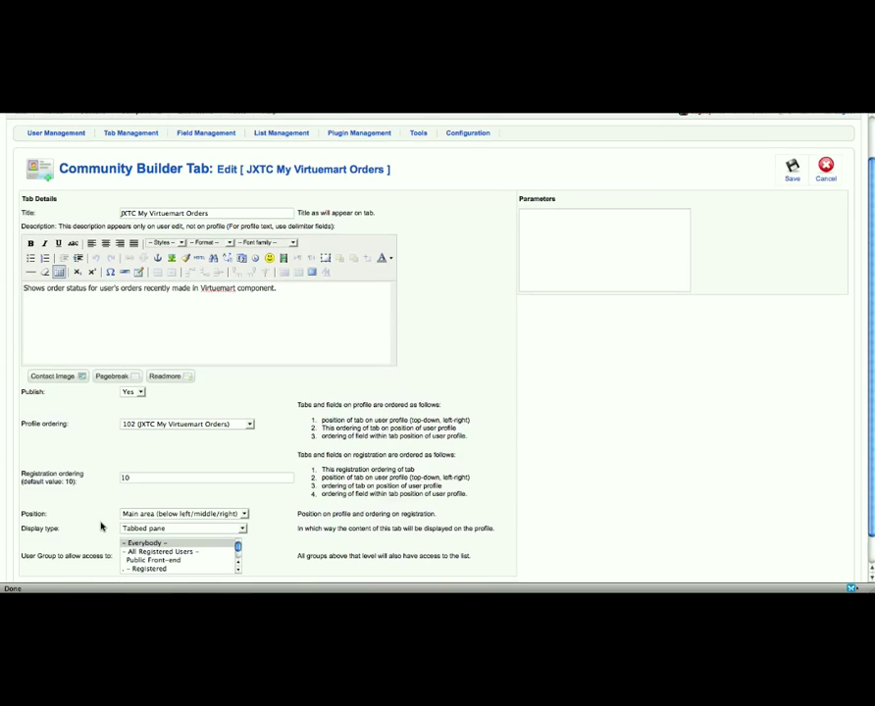
scroll(100, 527, "down", 1)
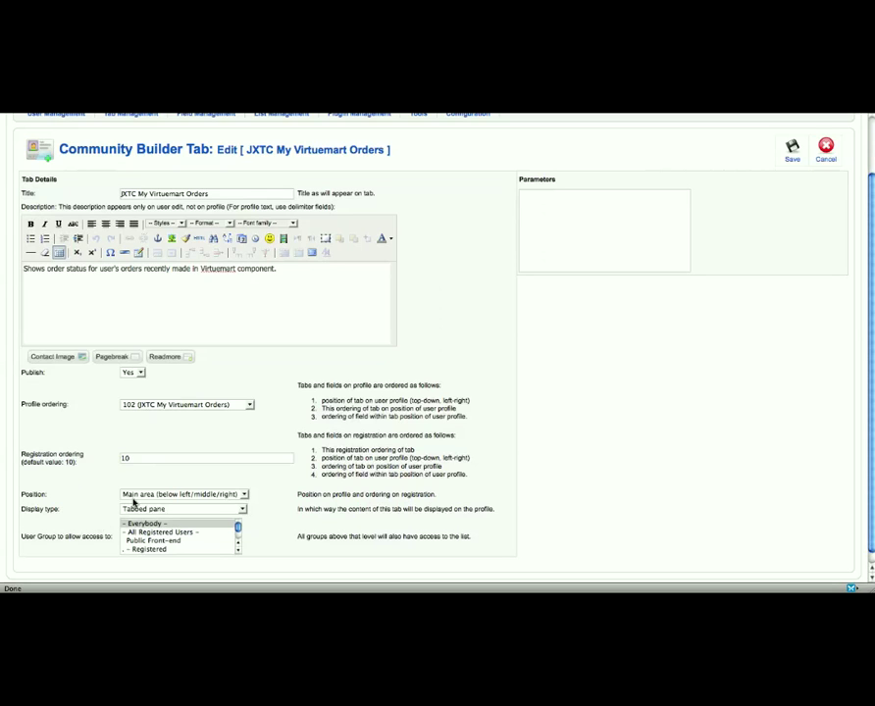
left_click(793, 149)
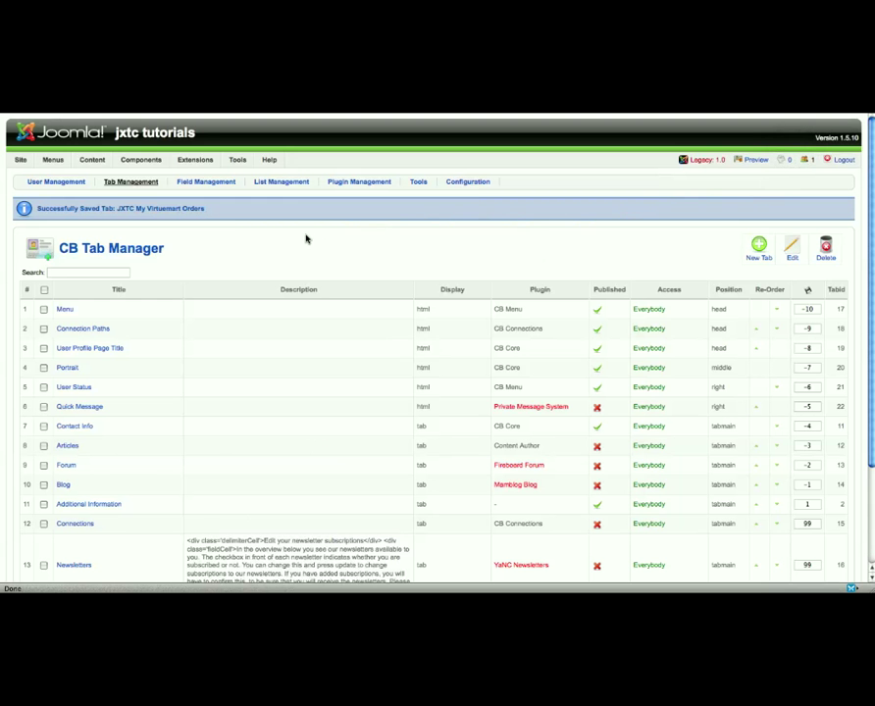
scroll(296, 239, "down", 3)
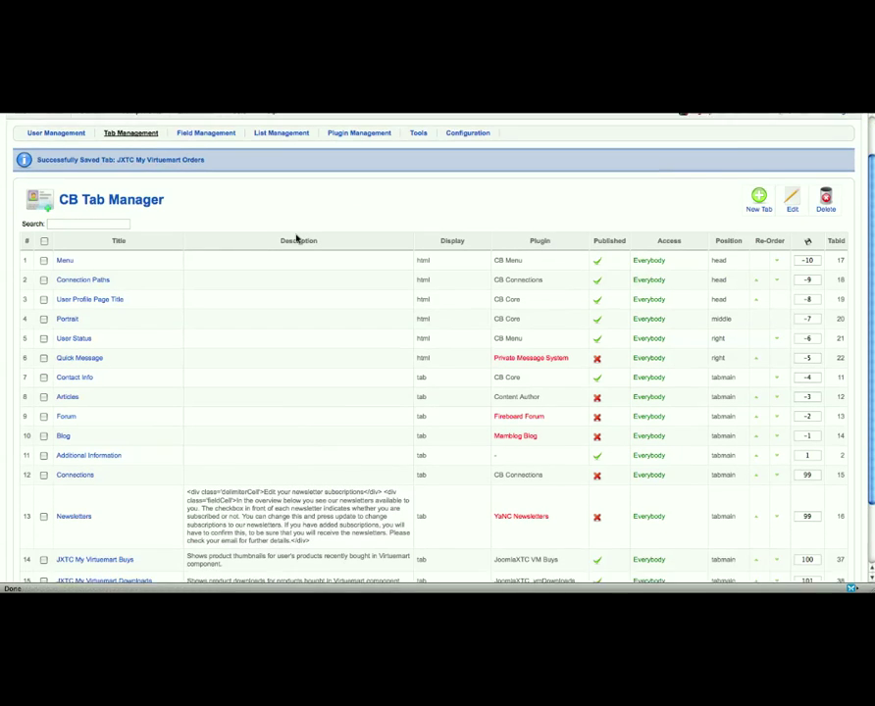
scroll(296, 239, "down", 1)
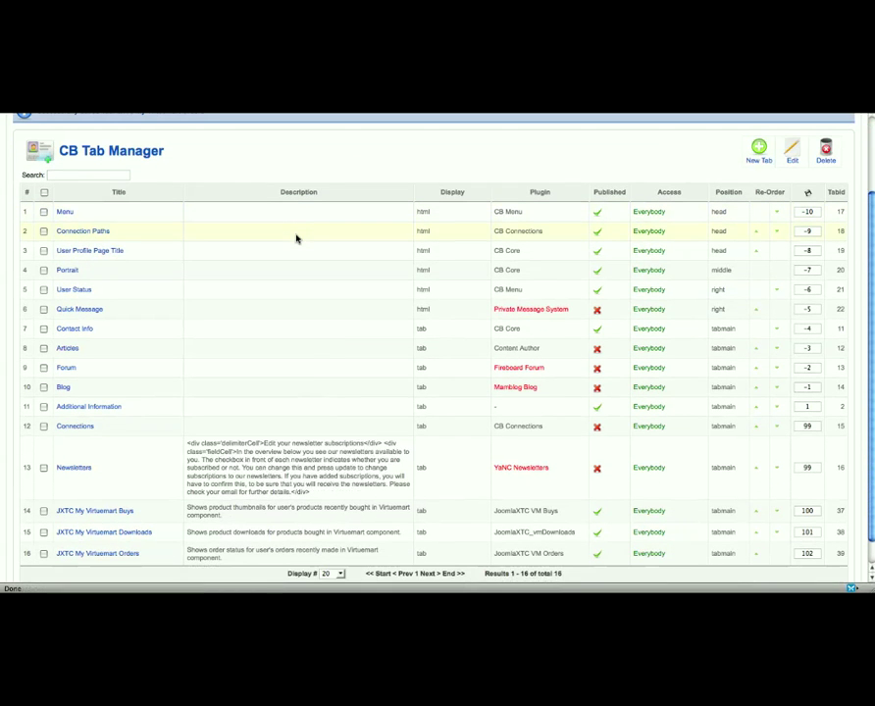